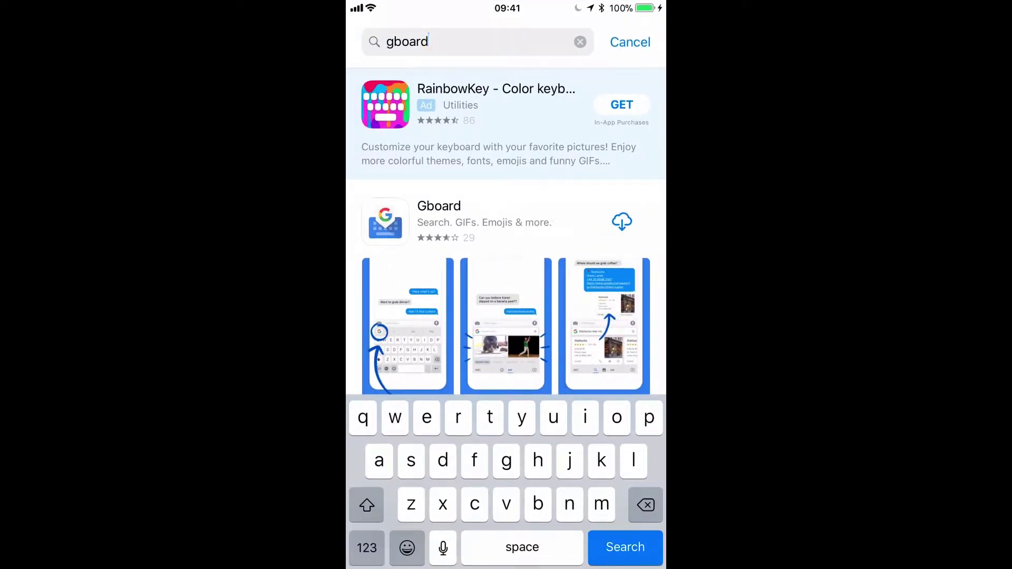
Download Gboard from the App Store and launch it to its "Set up Gboard" screen
left_click(622, 221)
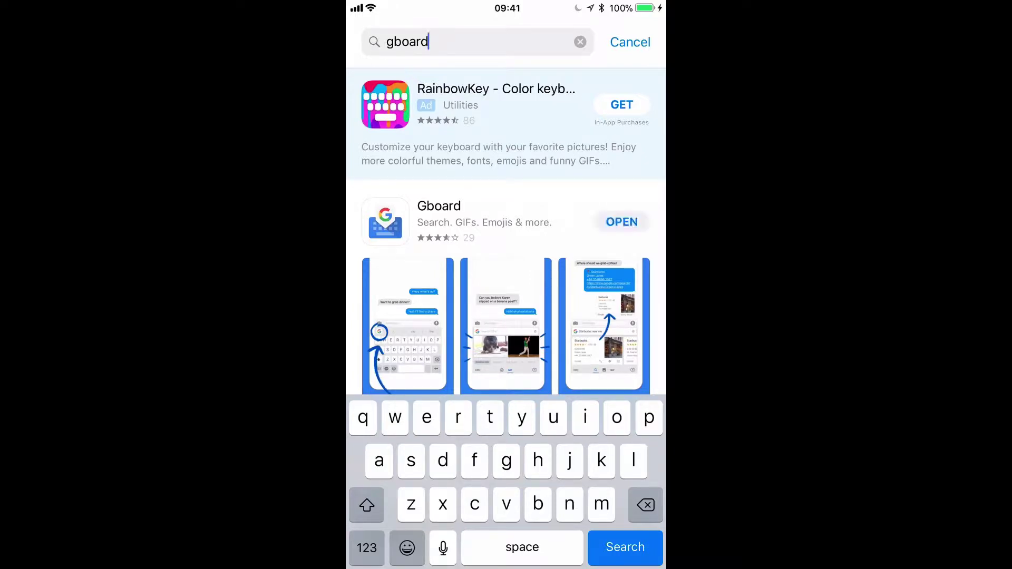
left_click(621, 221)
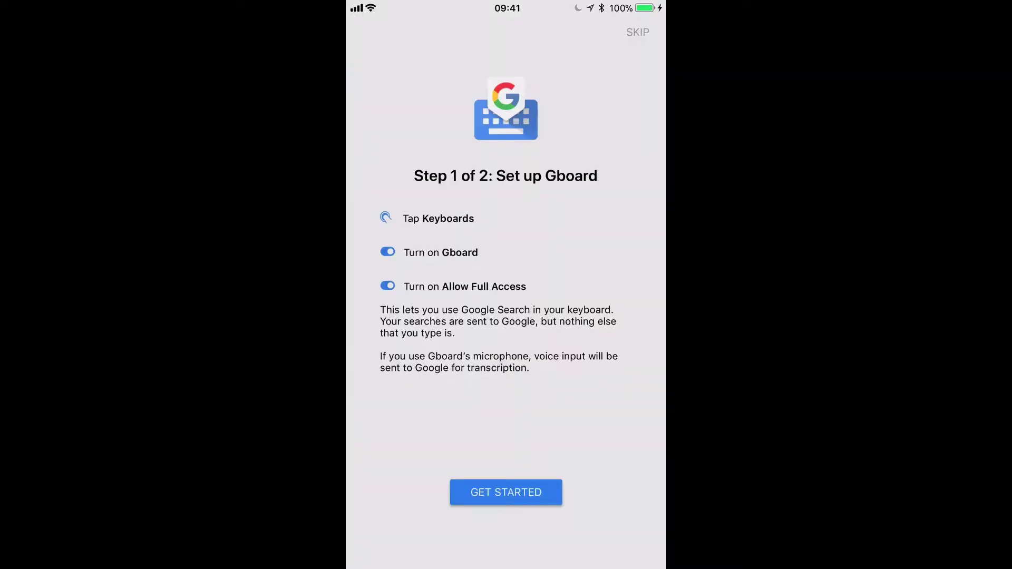
Turn on the Gboard keyboard in Settings and allow it Full Access, confirming the alert
left_click(506, 493)
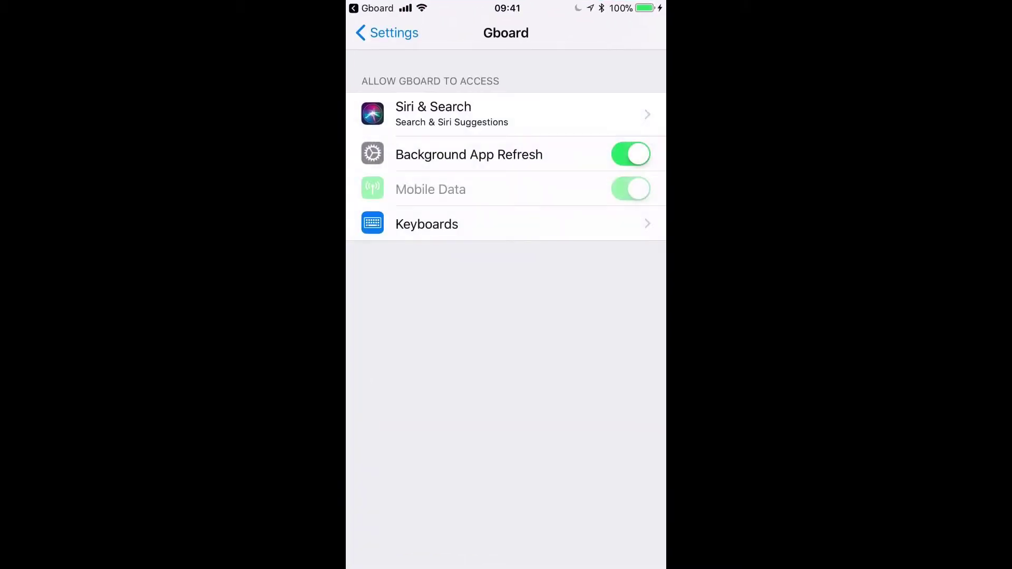
left_click(427, 224)
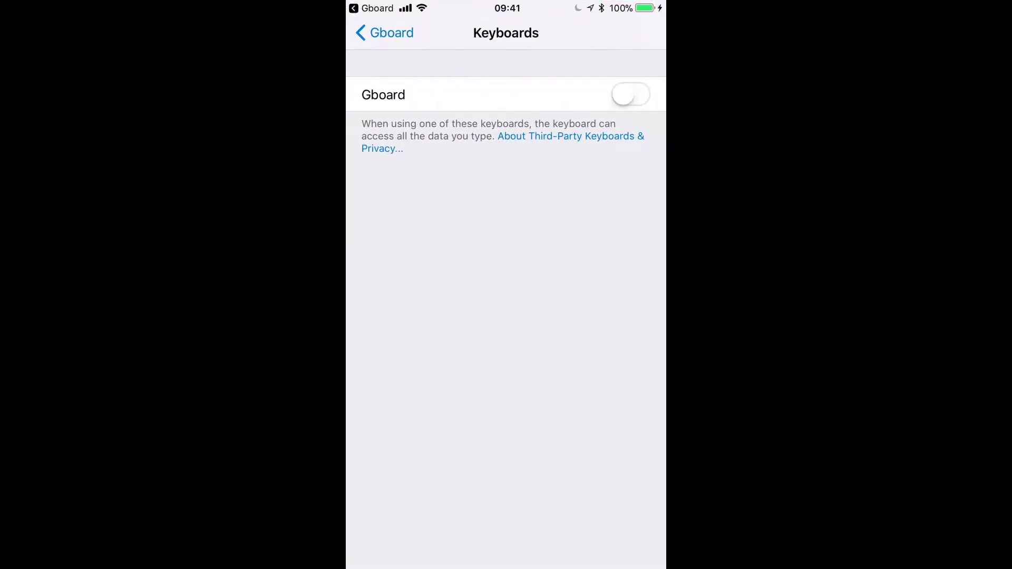
left_click(631, 95)
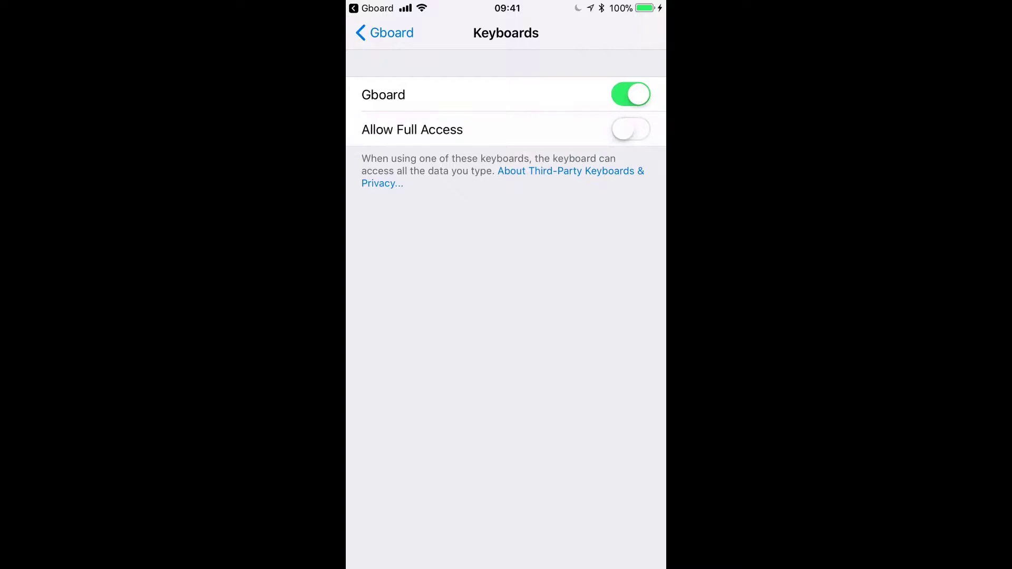
left_click(630, 130)
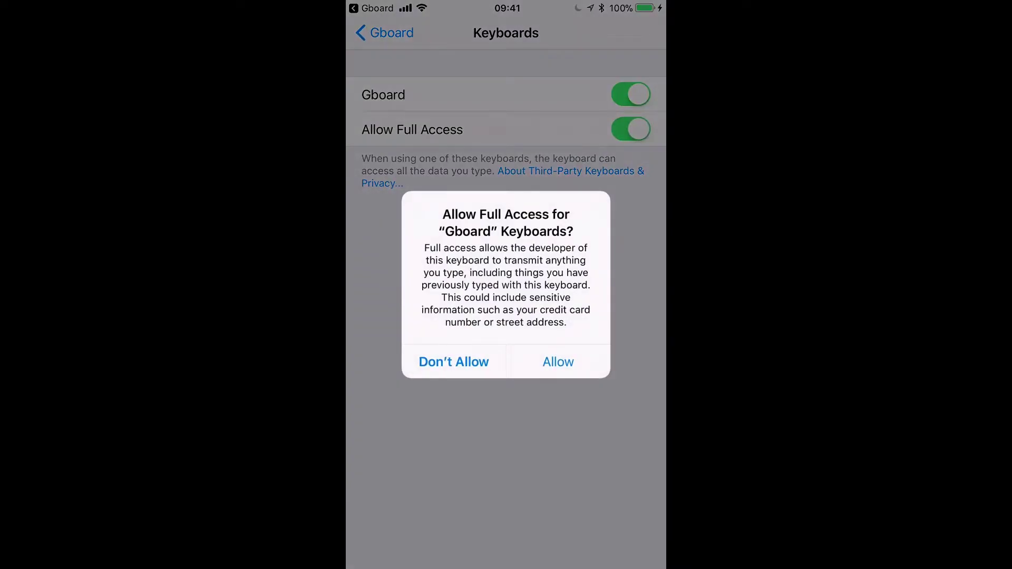
left_click(558, 362)
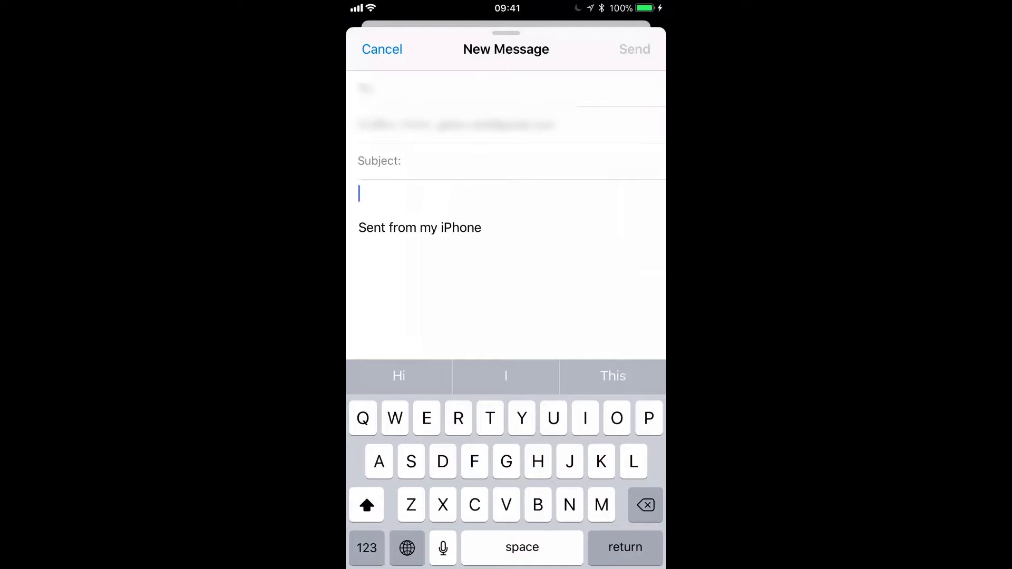
Choose Gboard from the globe-key keyboard menu in the new Mail message
left_click(407, 548)
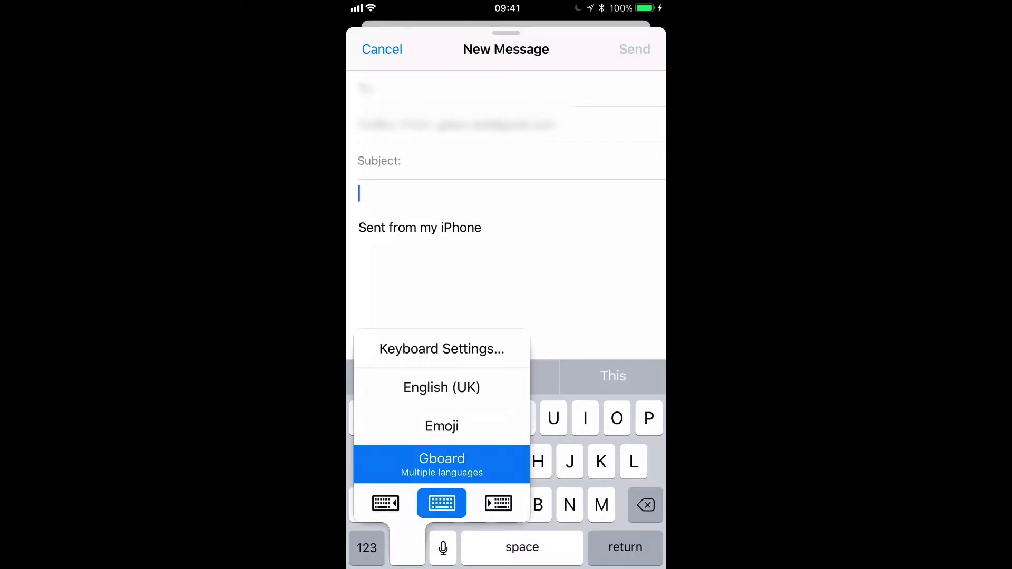
left_click(442, 463)
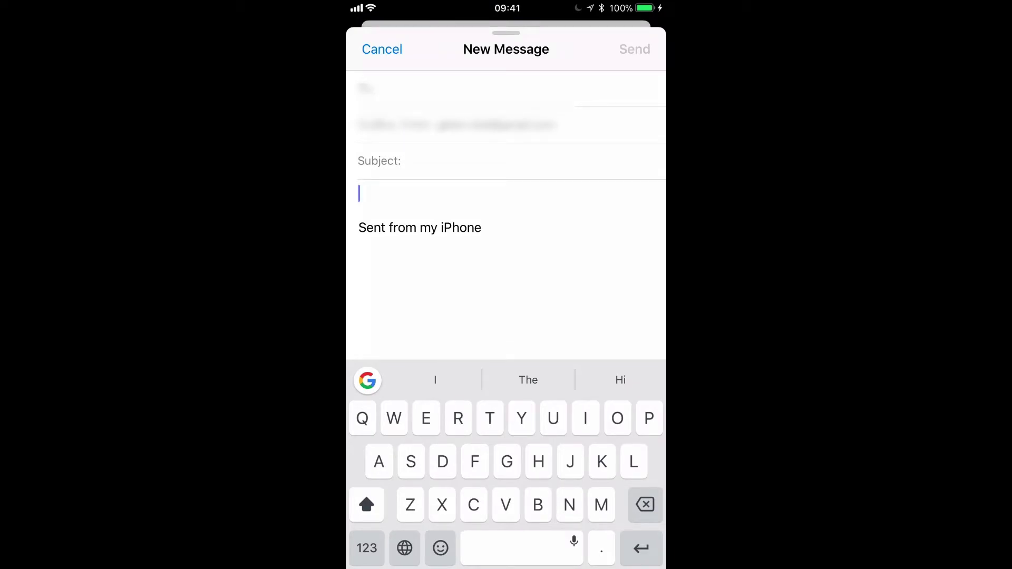
type("Now")
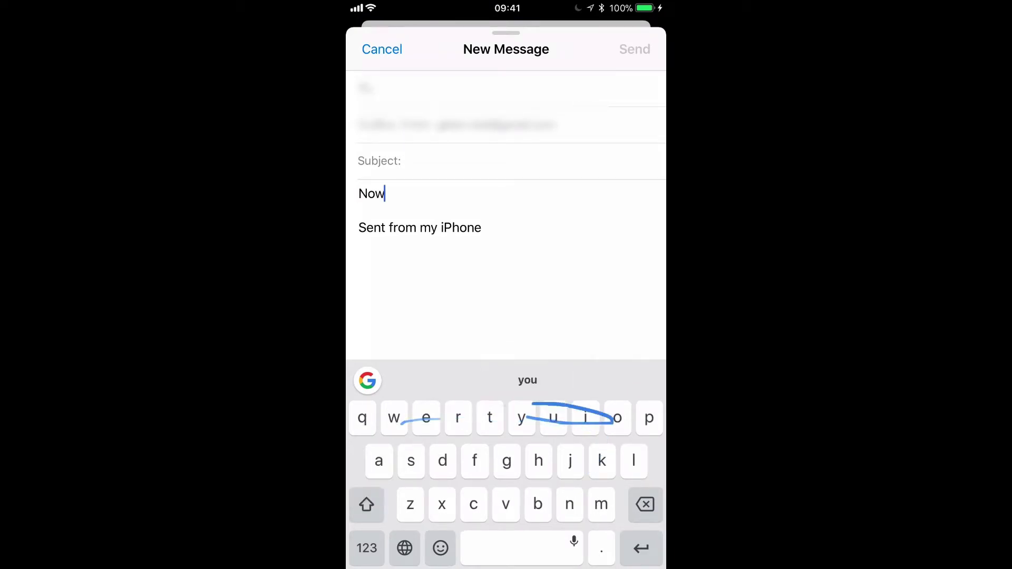
type(" you can type")
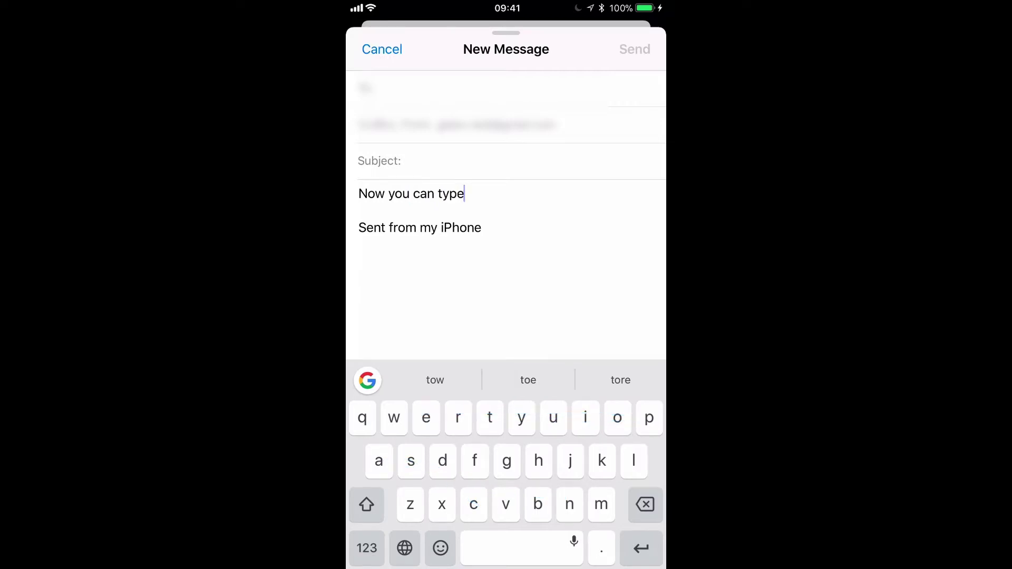
type(" by")
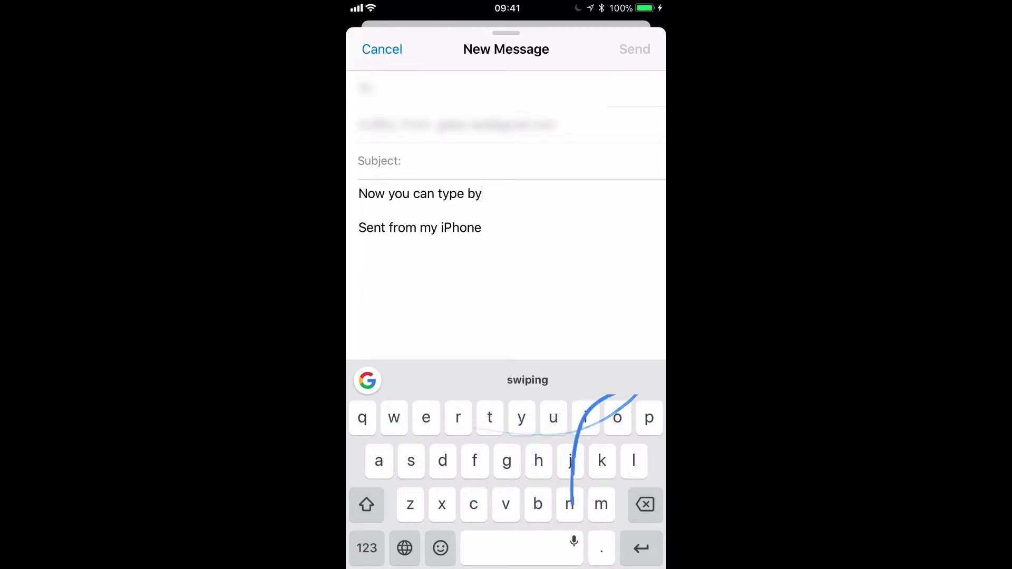
type(" swiping")
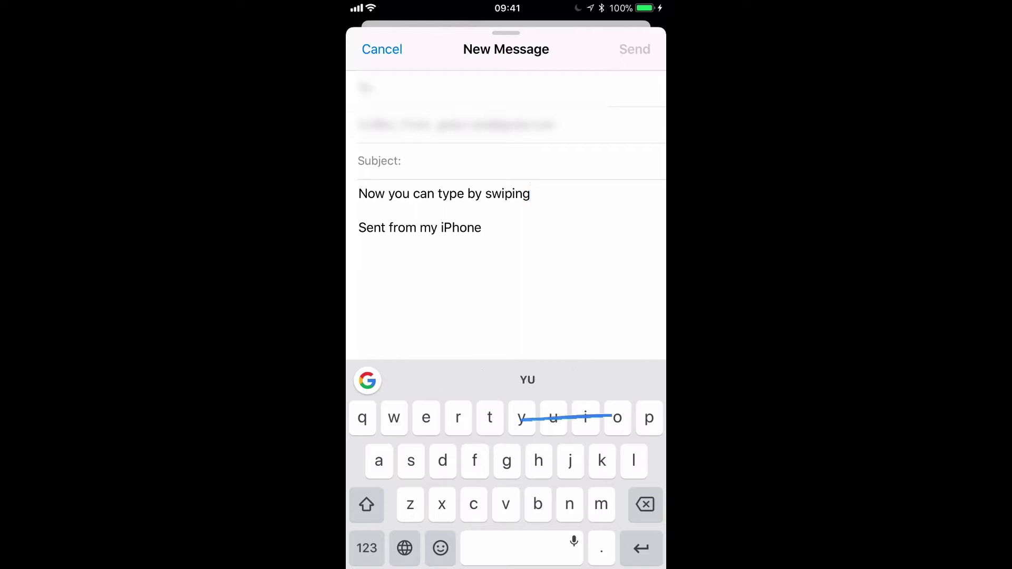
type(" your finger")
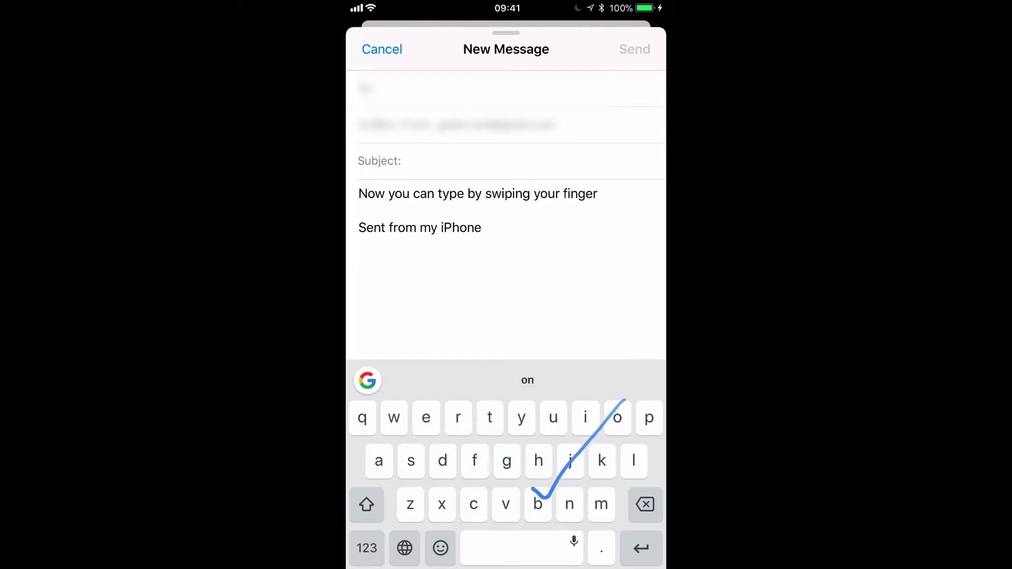
type(" over")
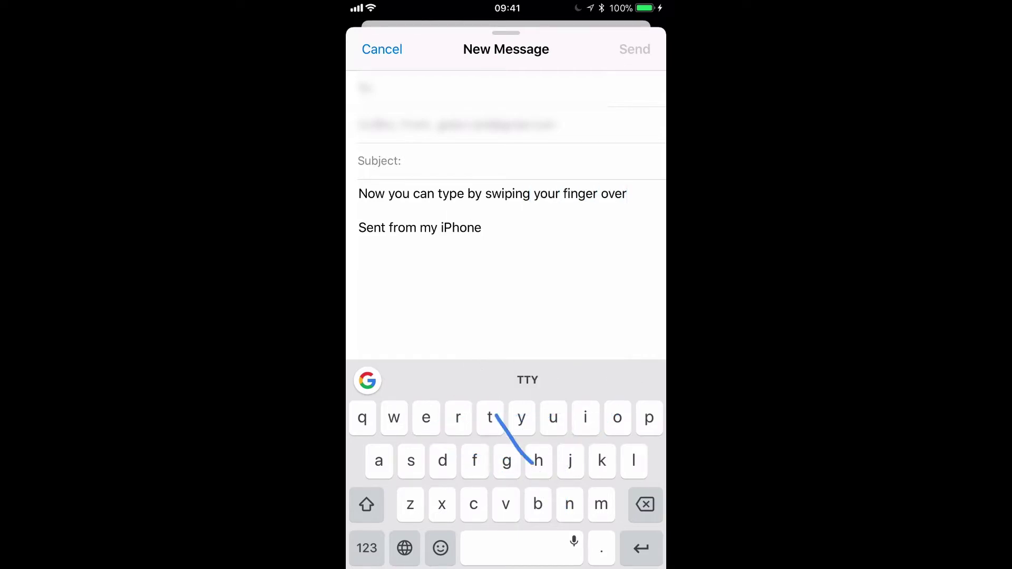
type(" the letters")
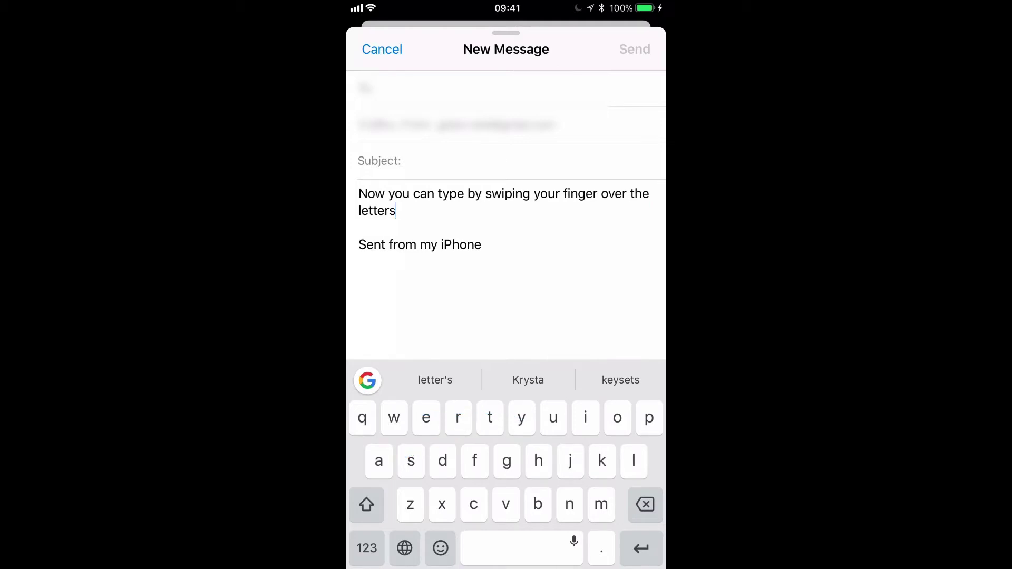
type(" of the words")
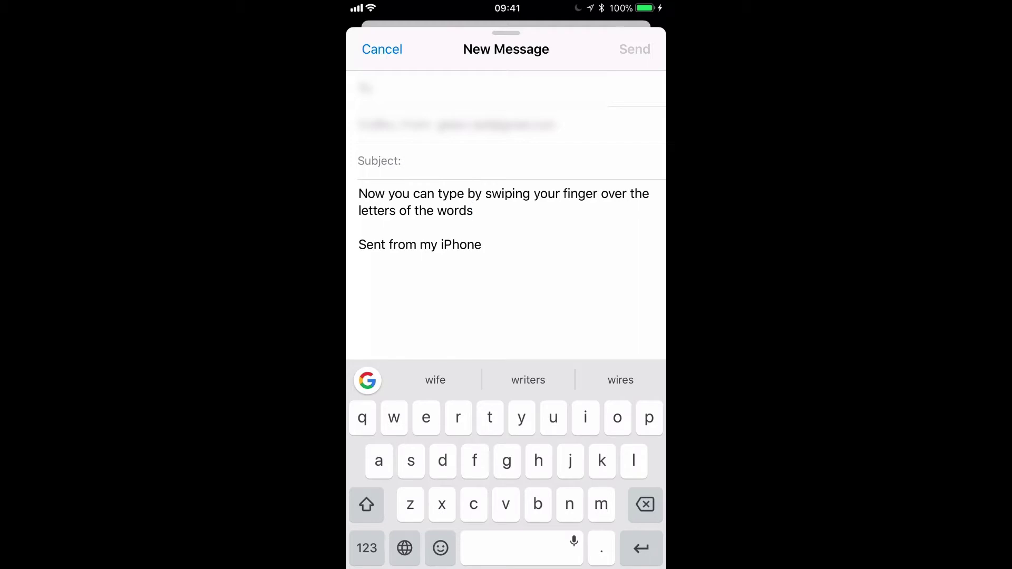
End the swipe-typed sentence about typing by swiping with a full stop
double_click(522, 546)
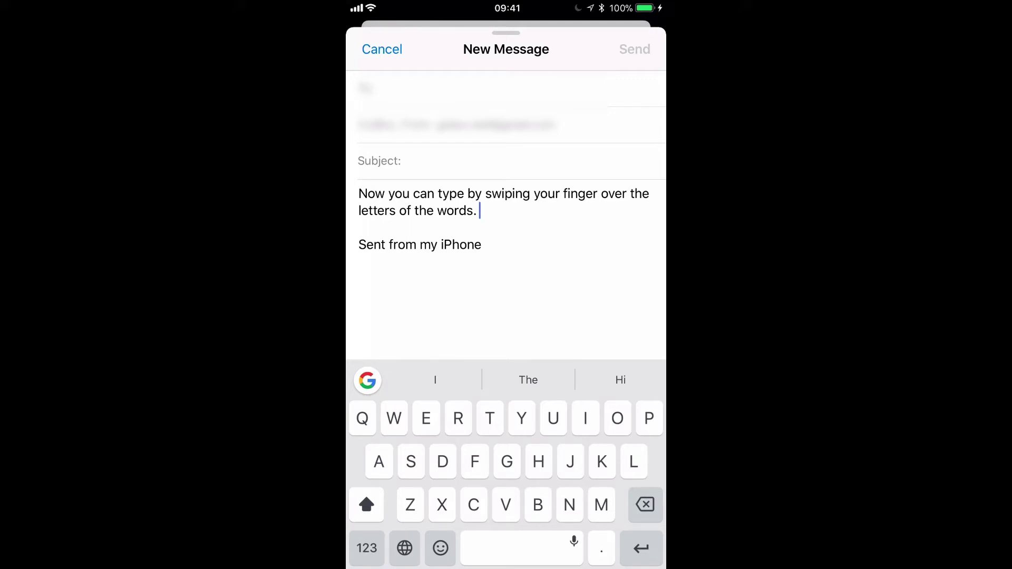
Search Gboard's Google panel for "pythagoras" and insert the Pythagoras - Wikipedia link into the message
left_click(368, 380)
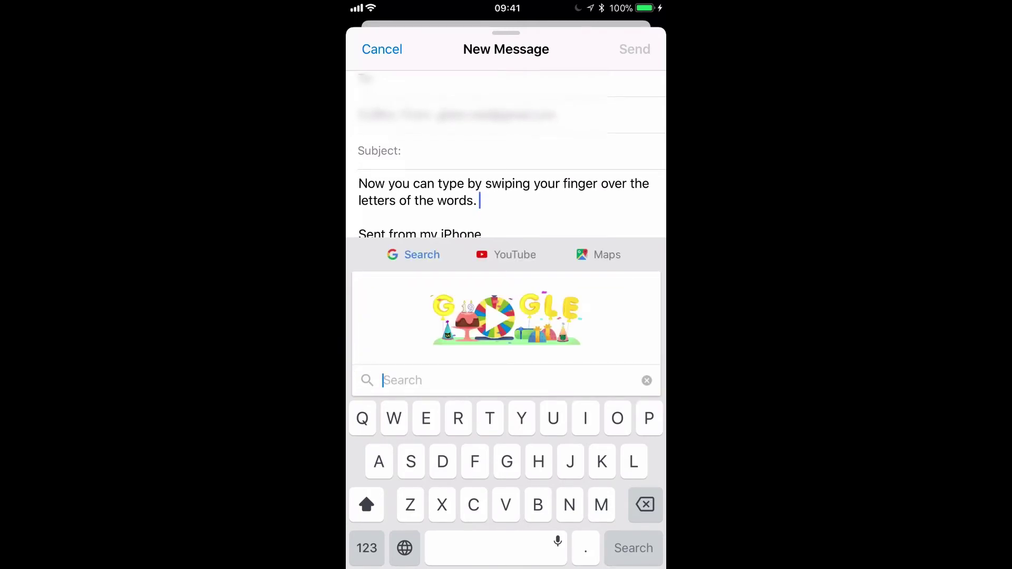
type("Py")
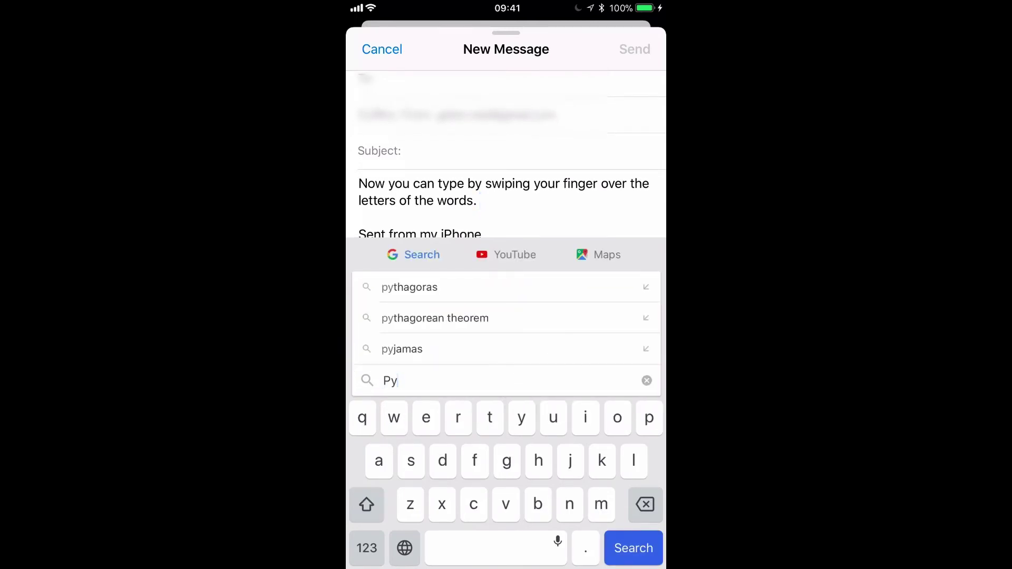
left_click(409, 287)
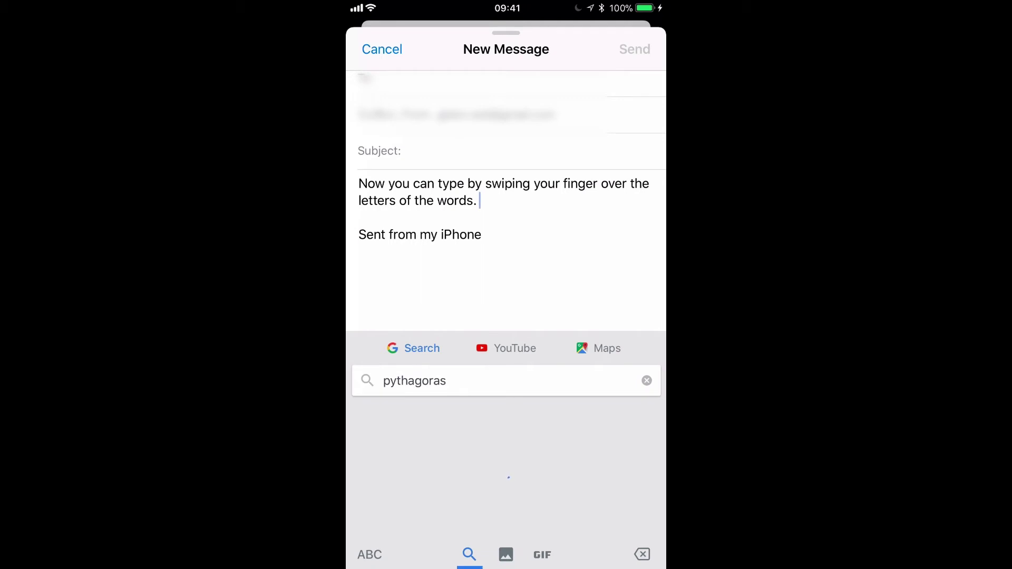
scroll(506, 470, "right", 3)
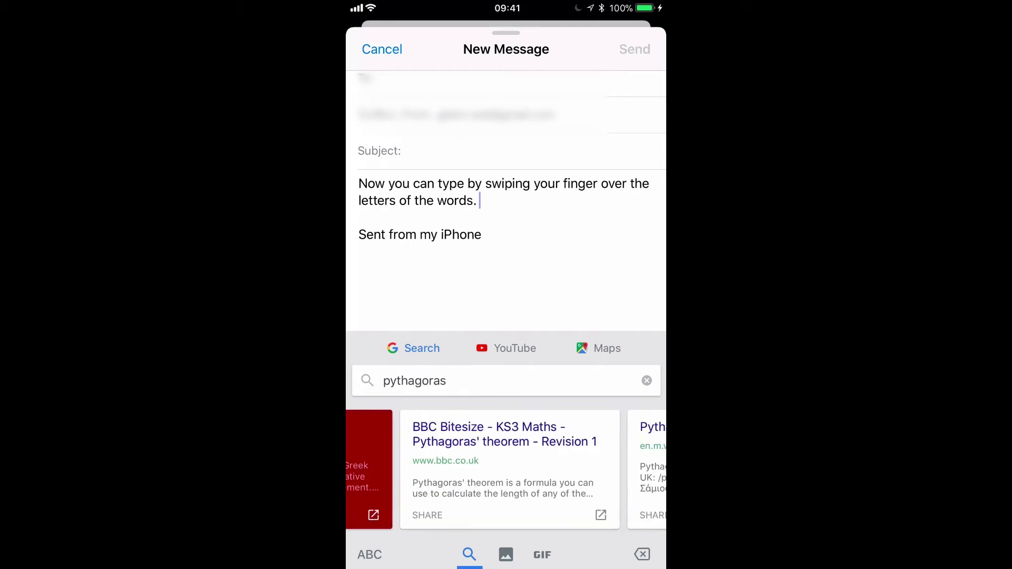
scroll(507, 471, "right", 3)
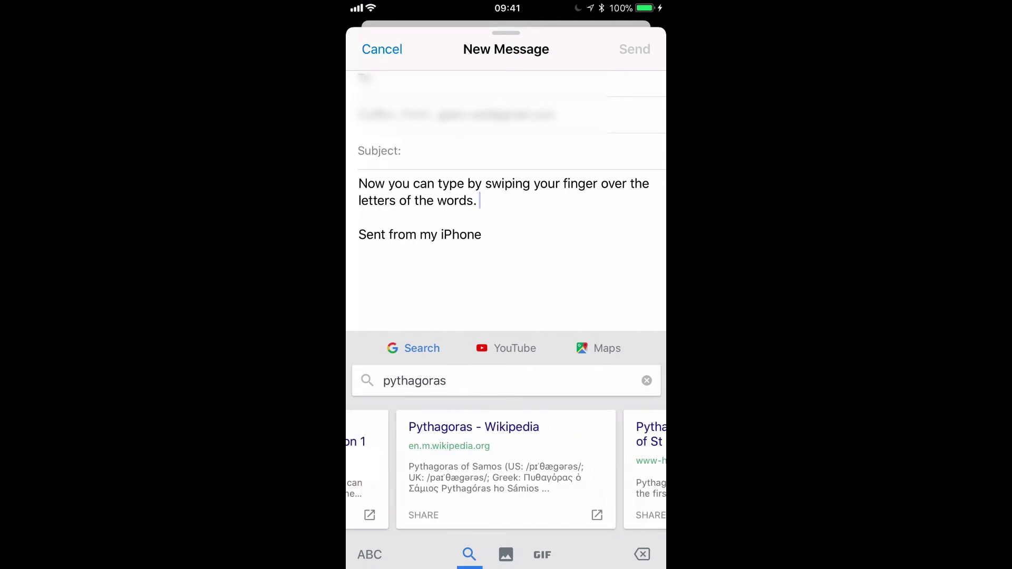
left_click(506, 467)
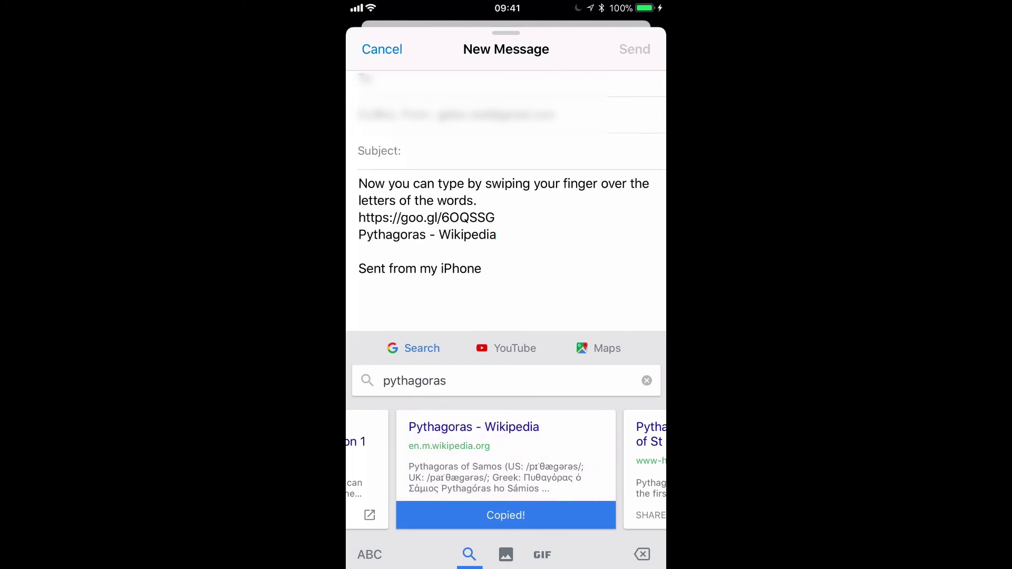